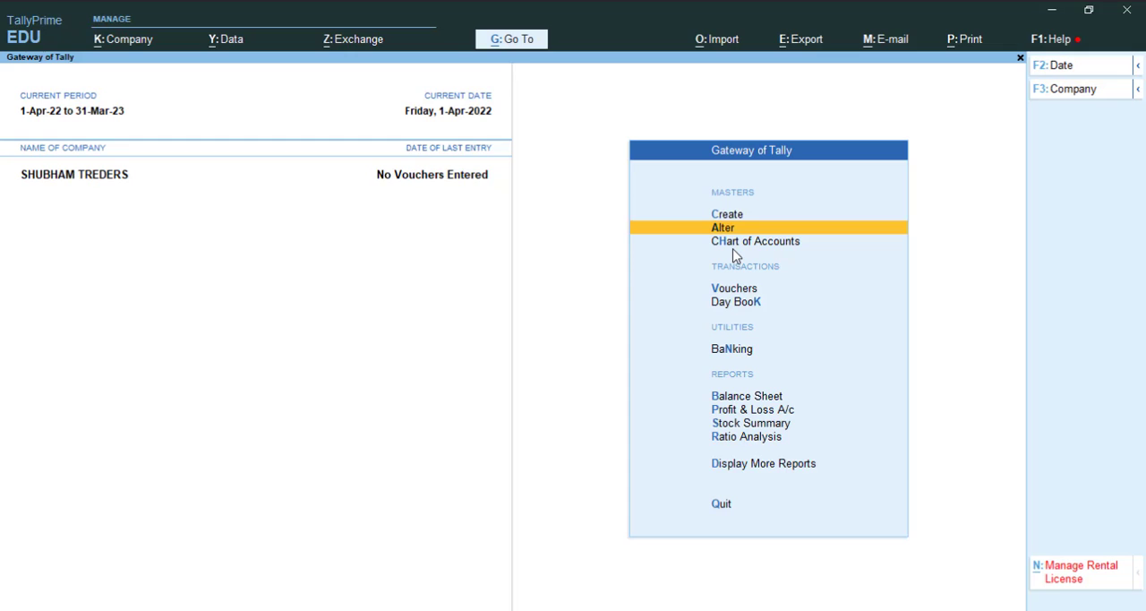
Step: Open the chart of accounts for ledgers and start creating multiple ledgers at once
left_click(732, 247)
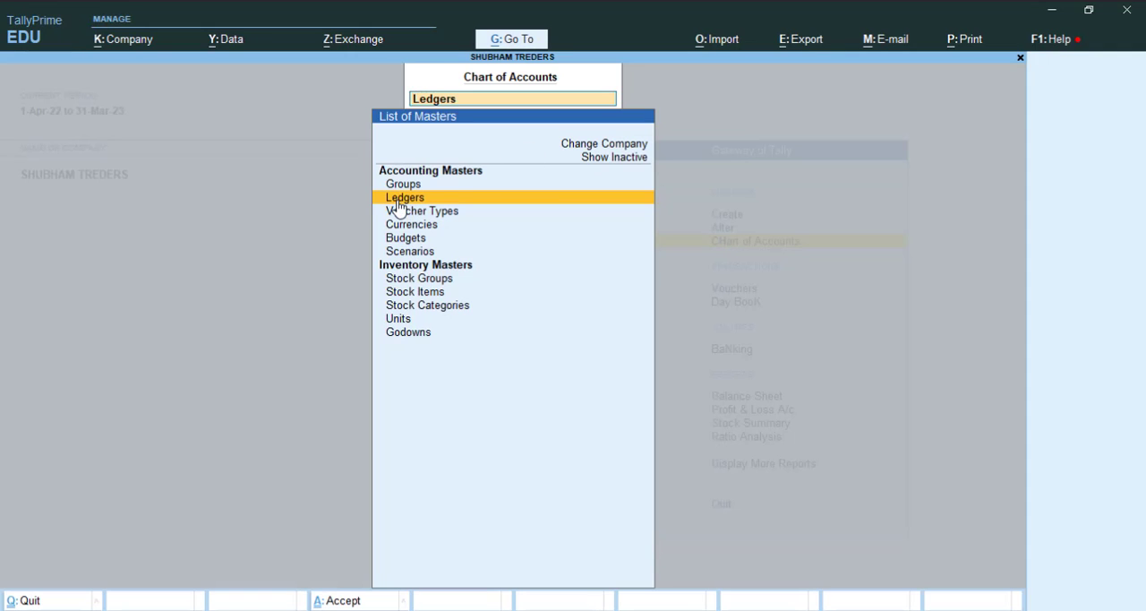
left_click(425, 199)
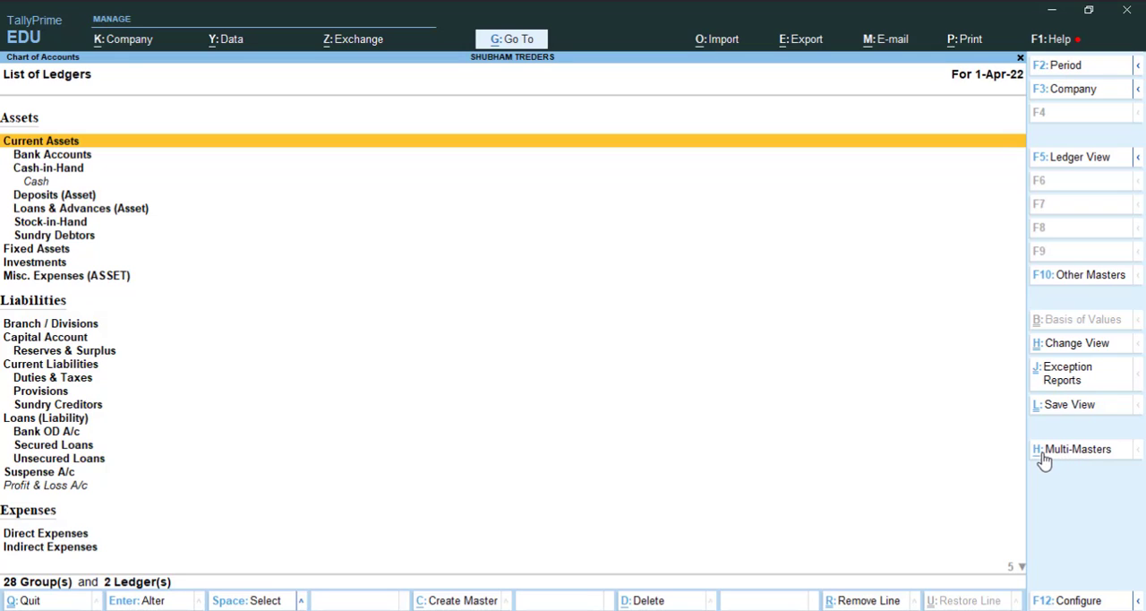
key("alt")
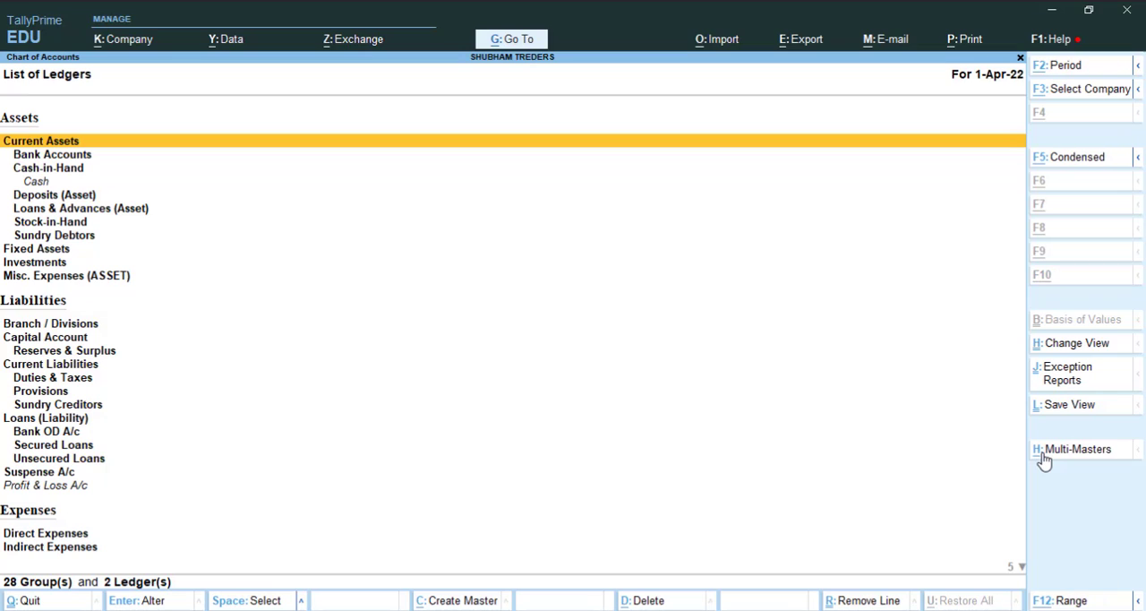
left_click(1044, 459)
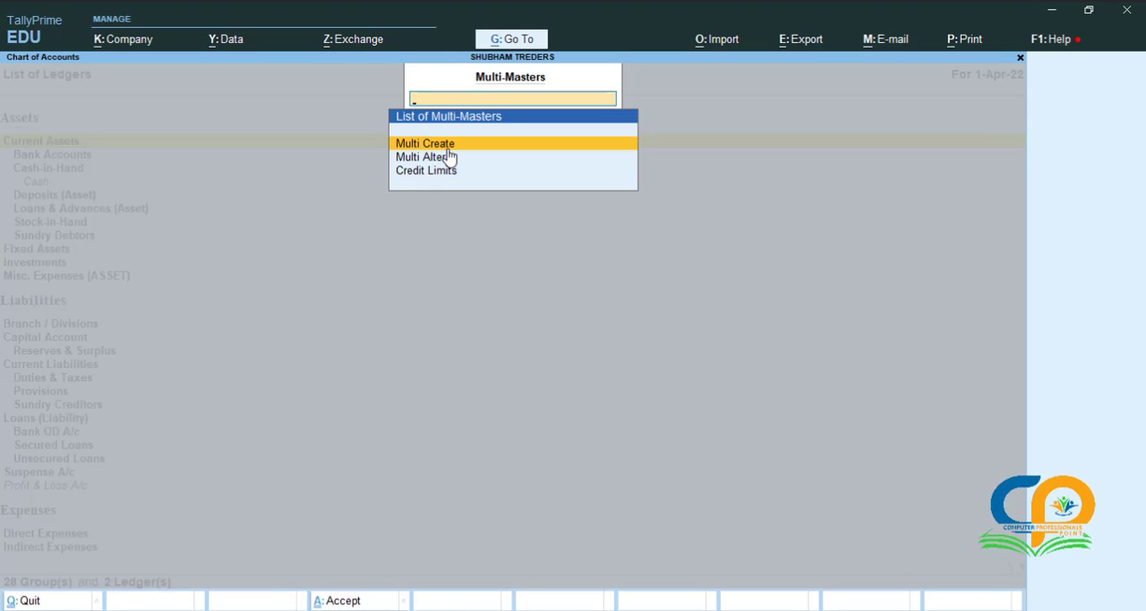
key("Return")
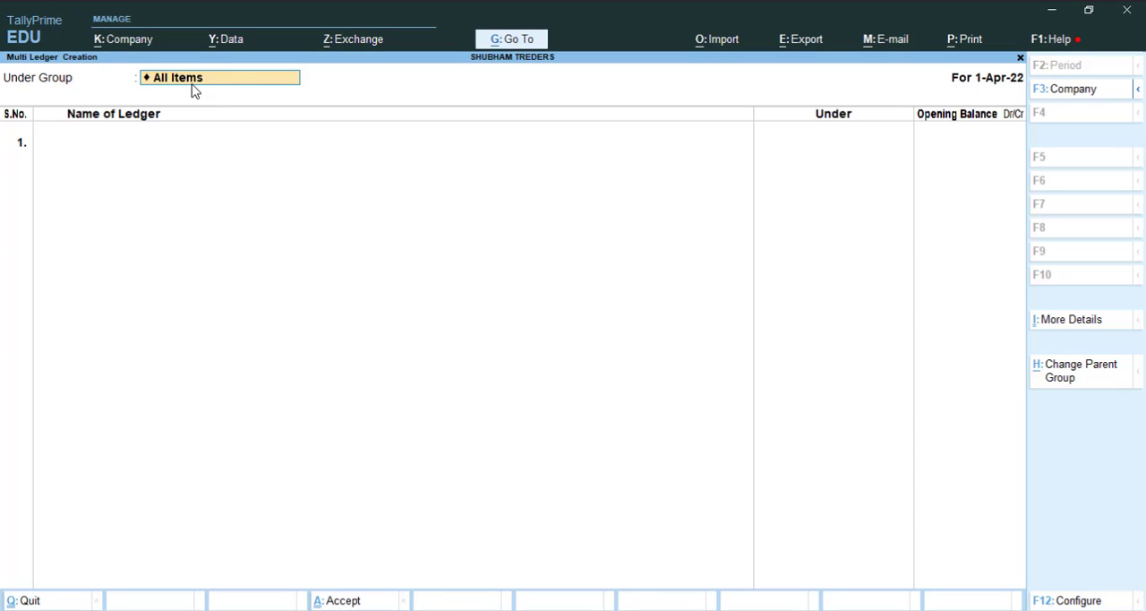
Step: Set the parent group for the new ledgers to Indirect Expenses
key("BackSpace")
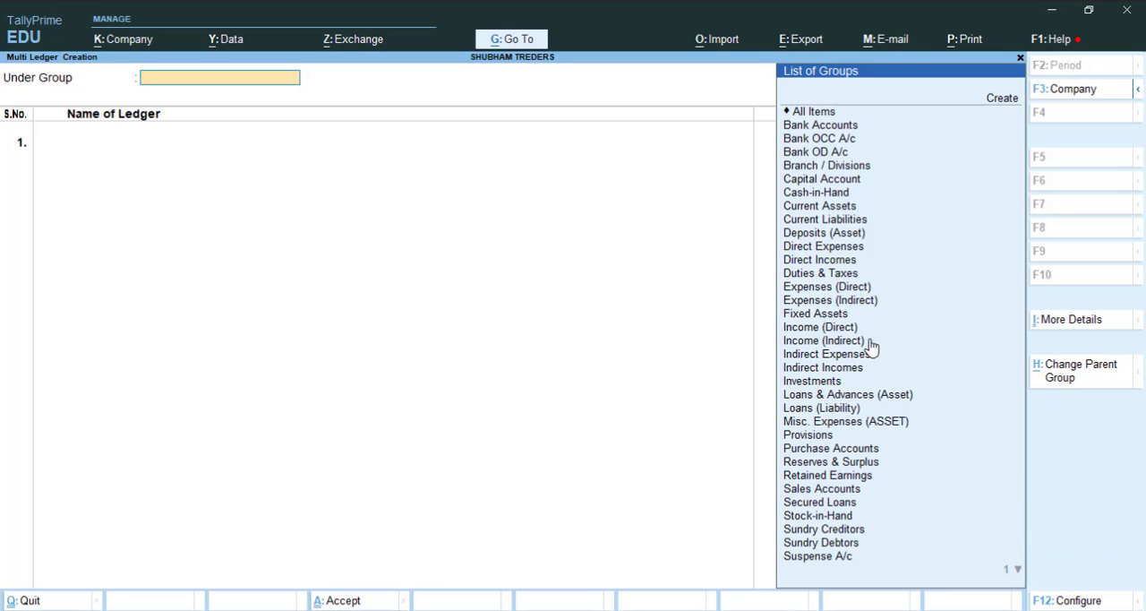
left_click(833, 358)
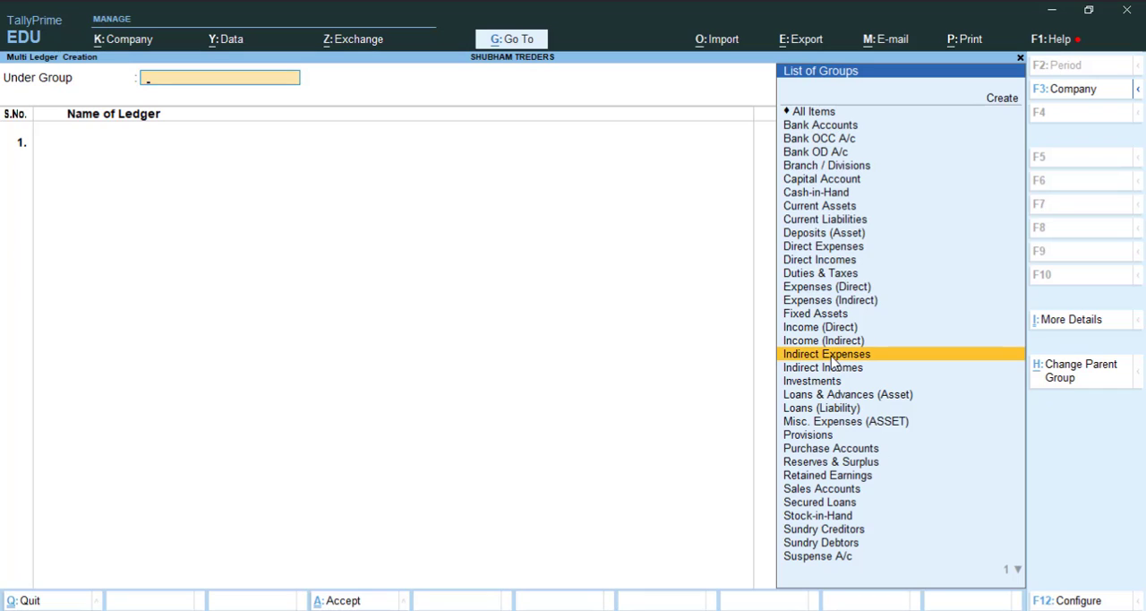
left_click(832, 357)
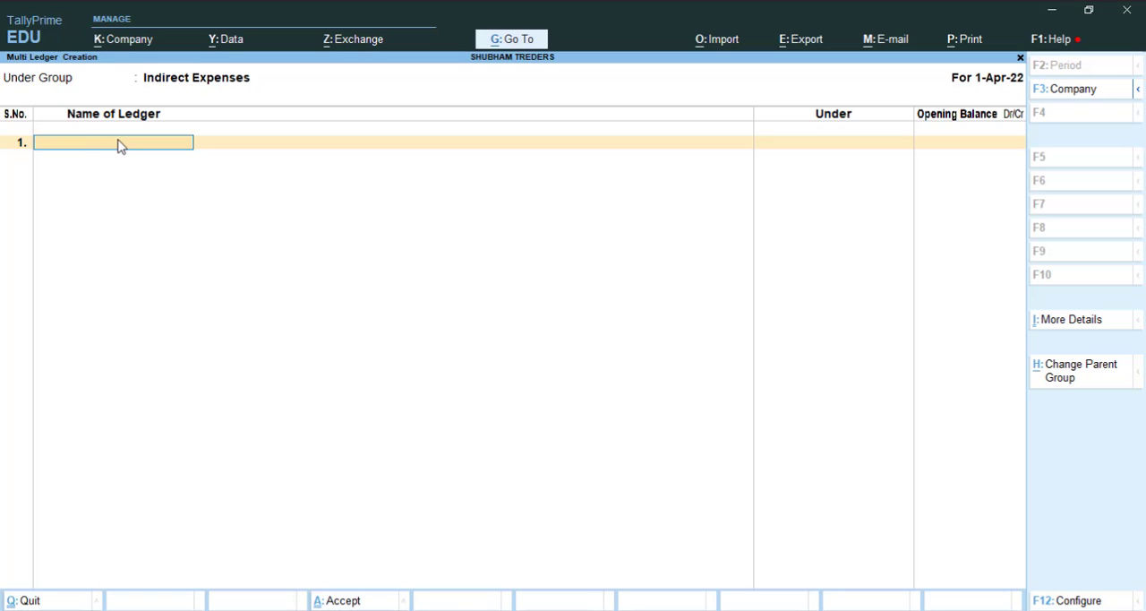
Step: Enter SALARY A/C as the first ledger under Indirect Expenses, leaving its opening balance blank
type("SALARY A/C")
key("Return")
Step: Enter RENT A/C as the second ledger under Indirect Expenses with no opening balance
key("Return")
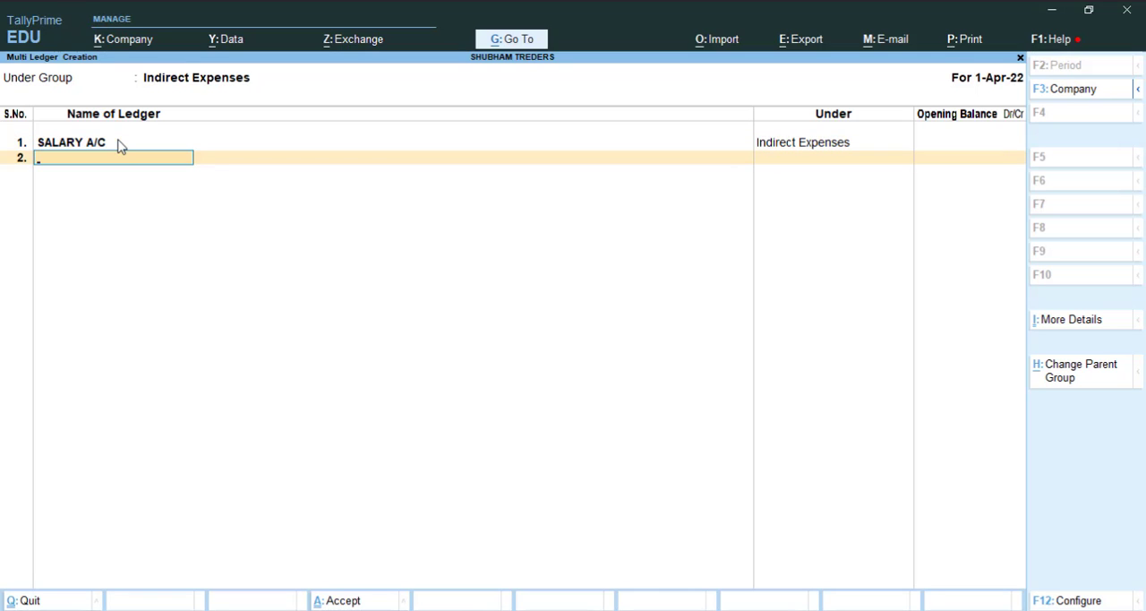
type("RENT A/C")
key("Return")
key("Return")
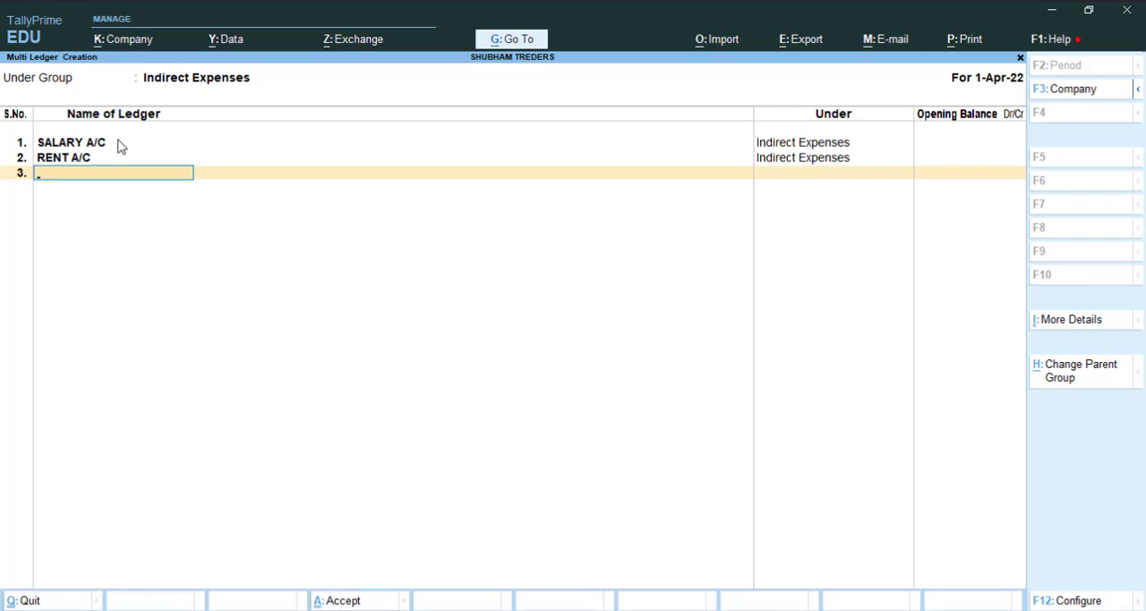
Step: Enter DISCOUNT A/C as the third ledger under Indirect Expenses with no opening balance
type("DISCOUNT A/C")
key("Return")
key("Return")
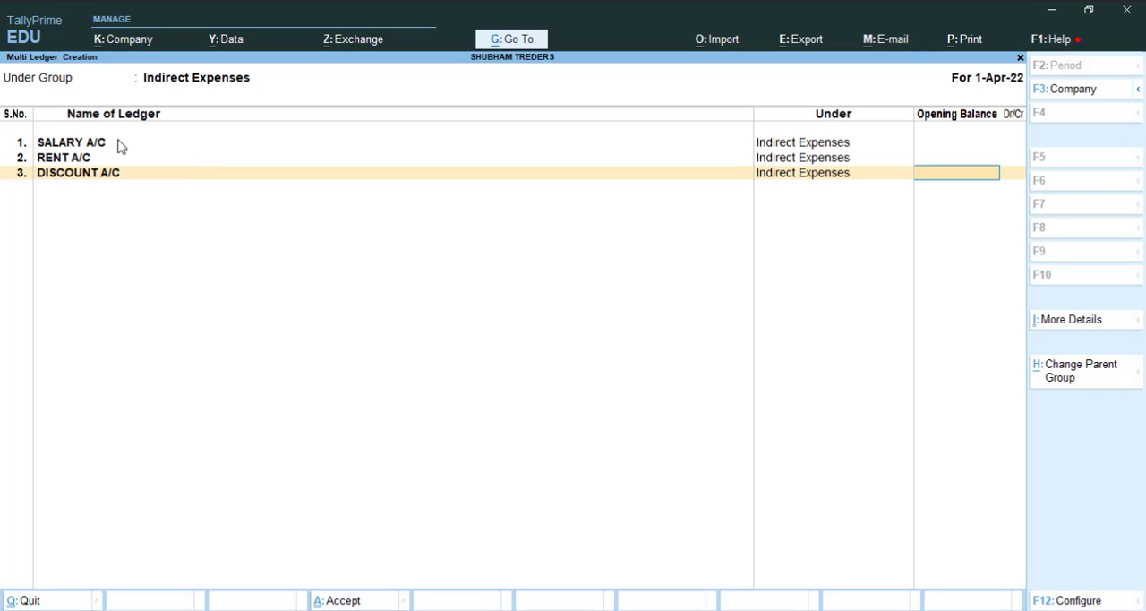
key("Return")
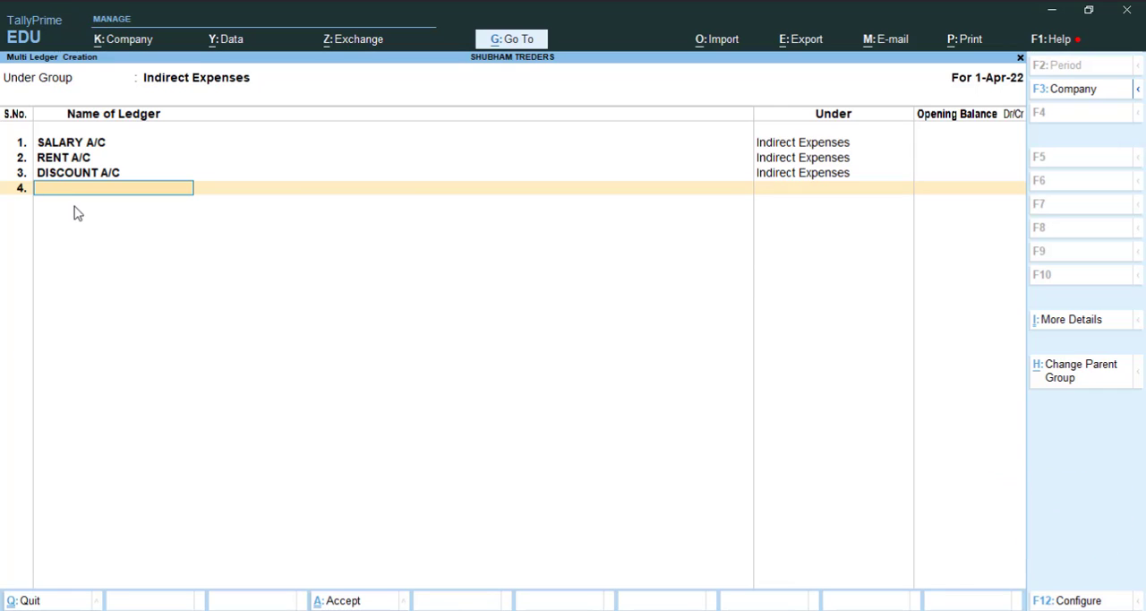
Step: Accept and save the batch of Indirect Expenses ledgers
key("ctrl")
key("ctrl")
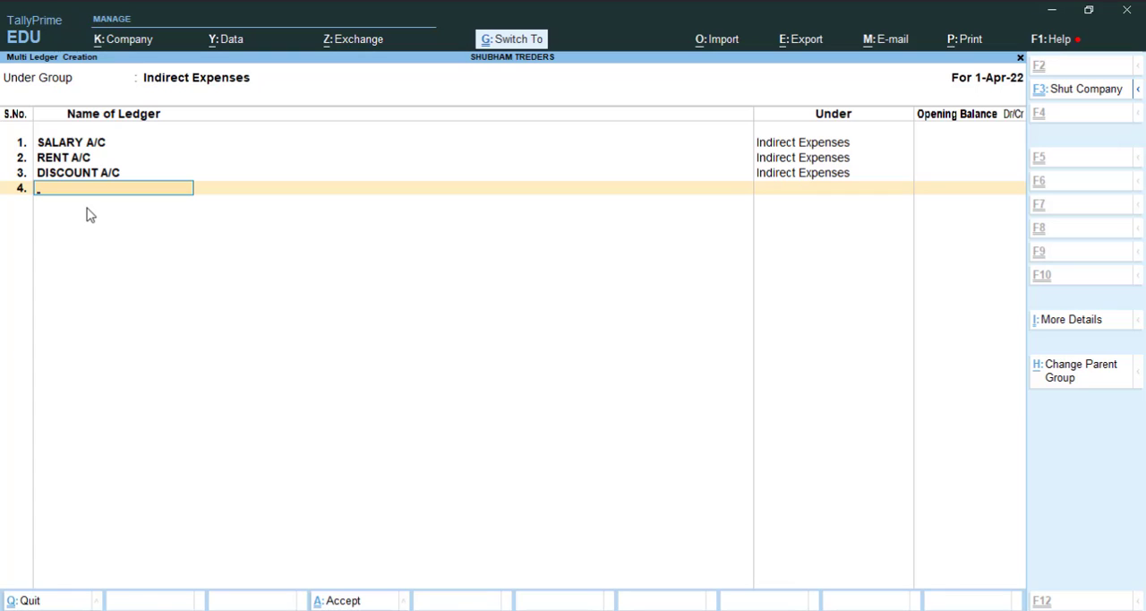
key("ctrl+a")
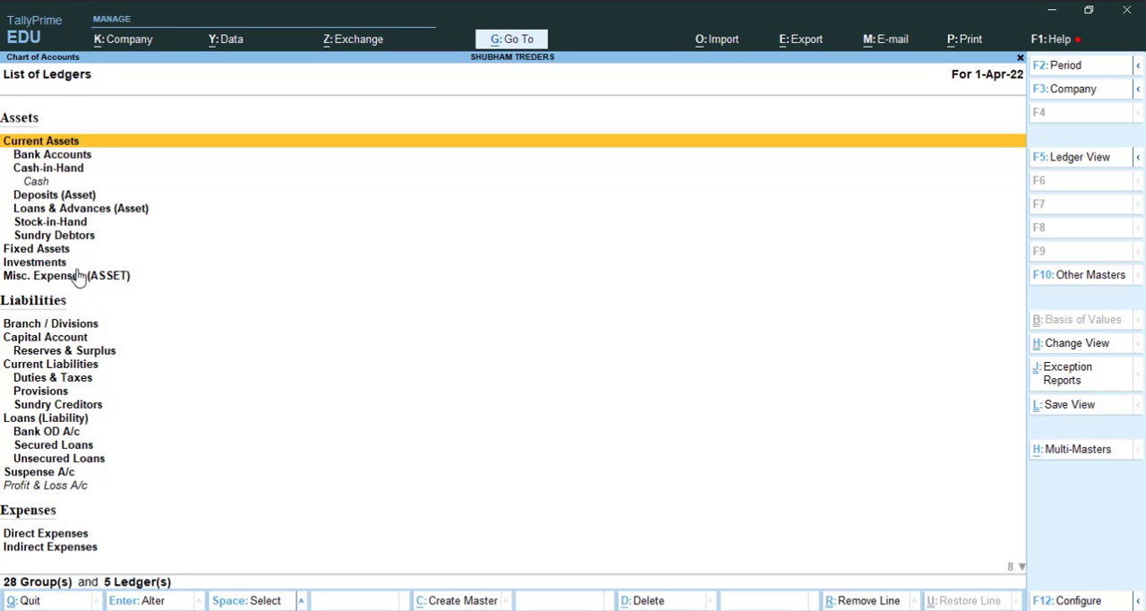
Step: Examine the discount, rent and salary ledgers under Indirect Expenses in the list of ledgers
key("Down")
key("Down")
key("Down")
key("Down")
key("Down")
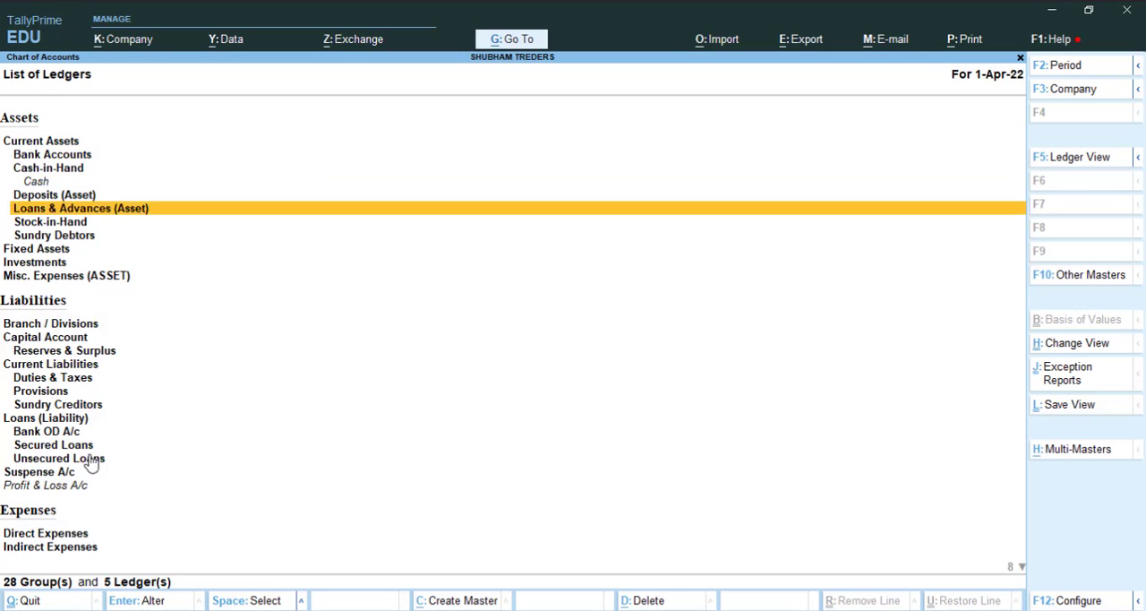
key("Down")
key("Down")
key("Down")
key("Down")
key("Down")
key("Down")
key("Down")
key("Down")
key("Down")
key("Down")
key("Down")
key("Down")
key("Down")
key("Down")
key("Down")
key("Down")
key("Down")
key("Down")
key("Down")
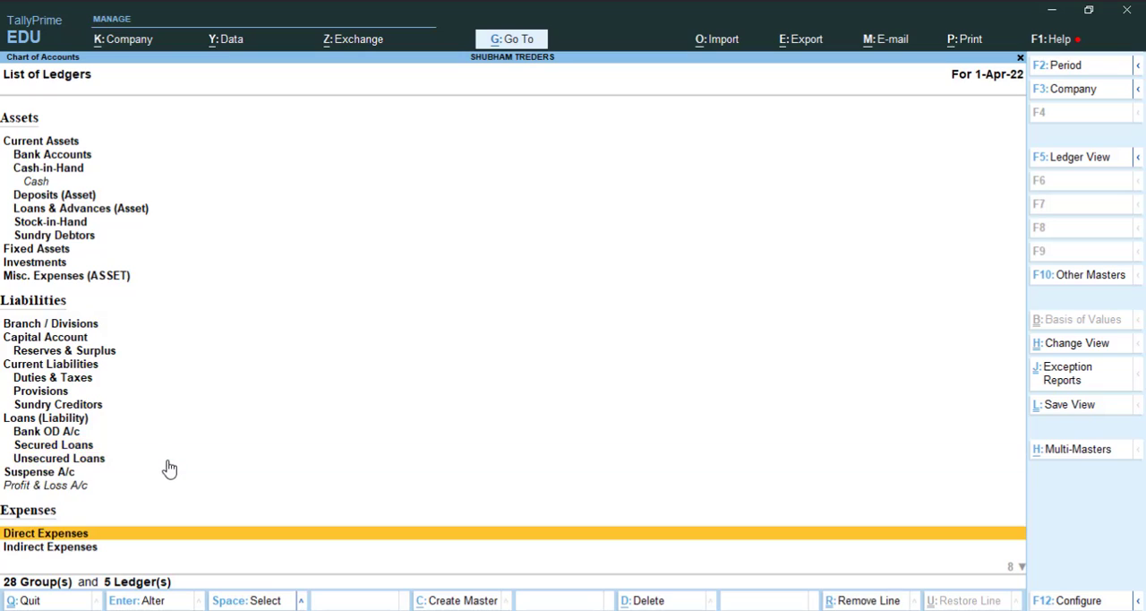
key("Down")
key("Down")
key("Down")
key("Down")
key("Down")
key("Down")
key("Down")
key("Down")
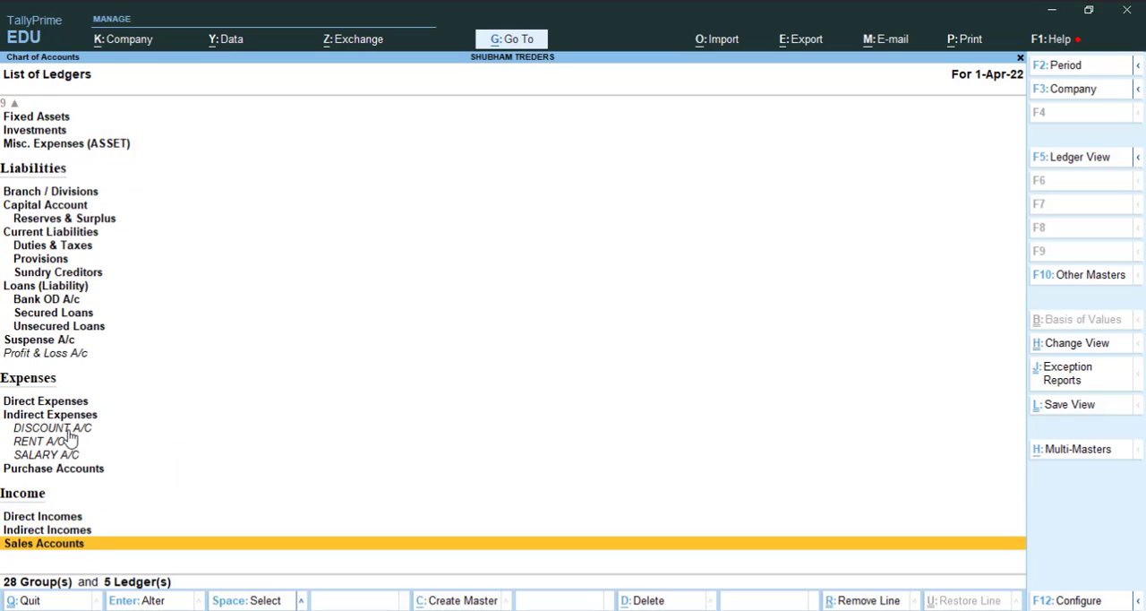
left_click(58, 430)
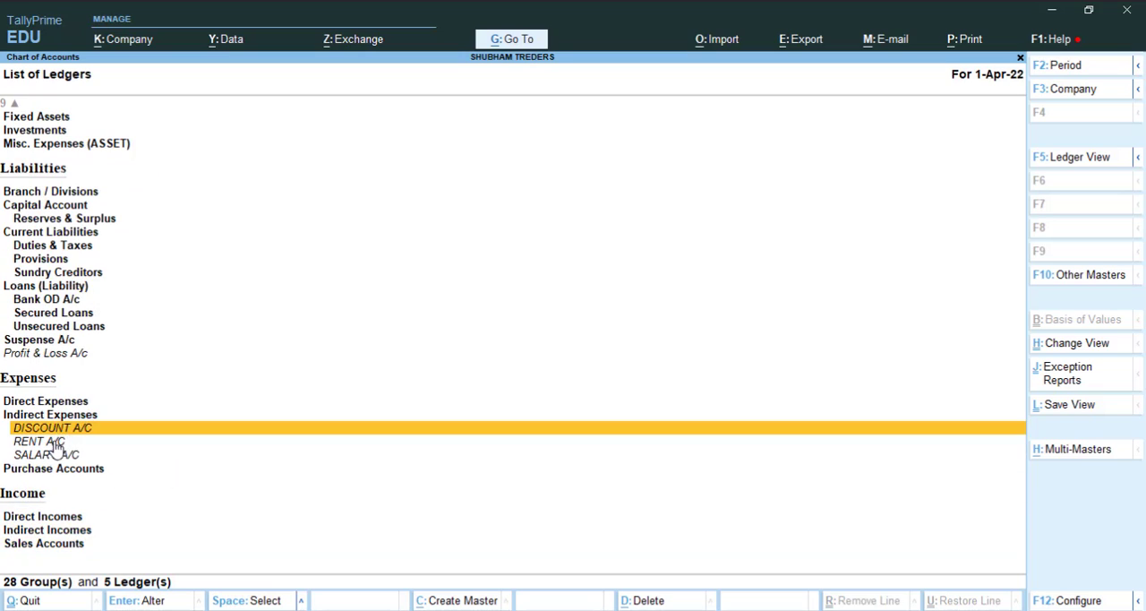
left_click(56, 444)
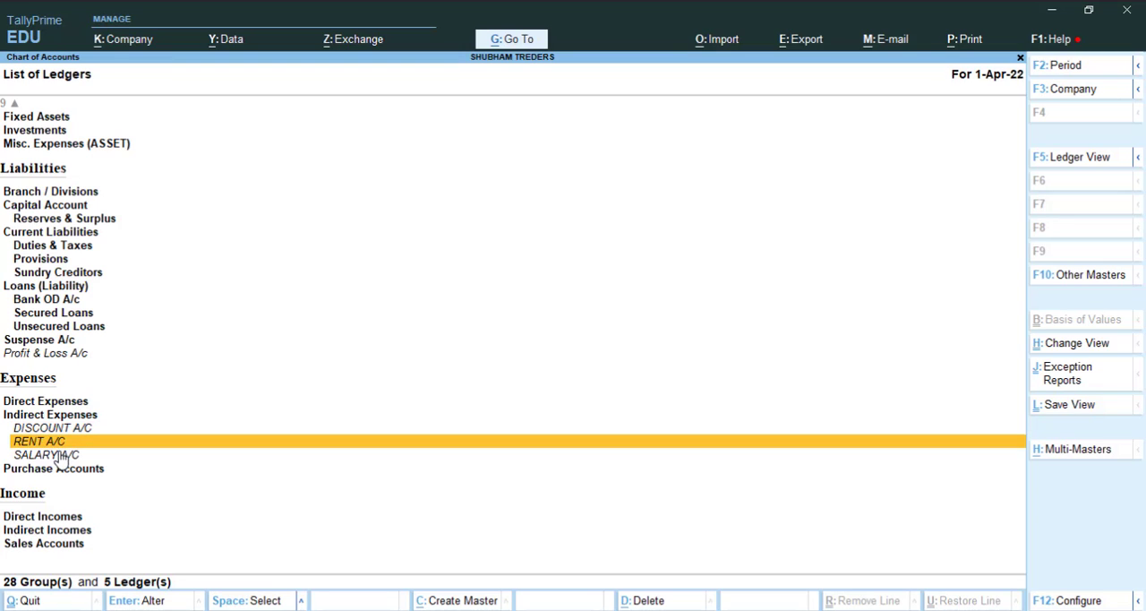
left_click(61, 456)
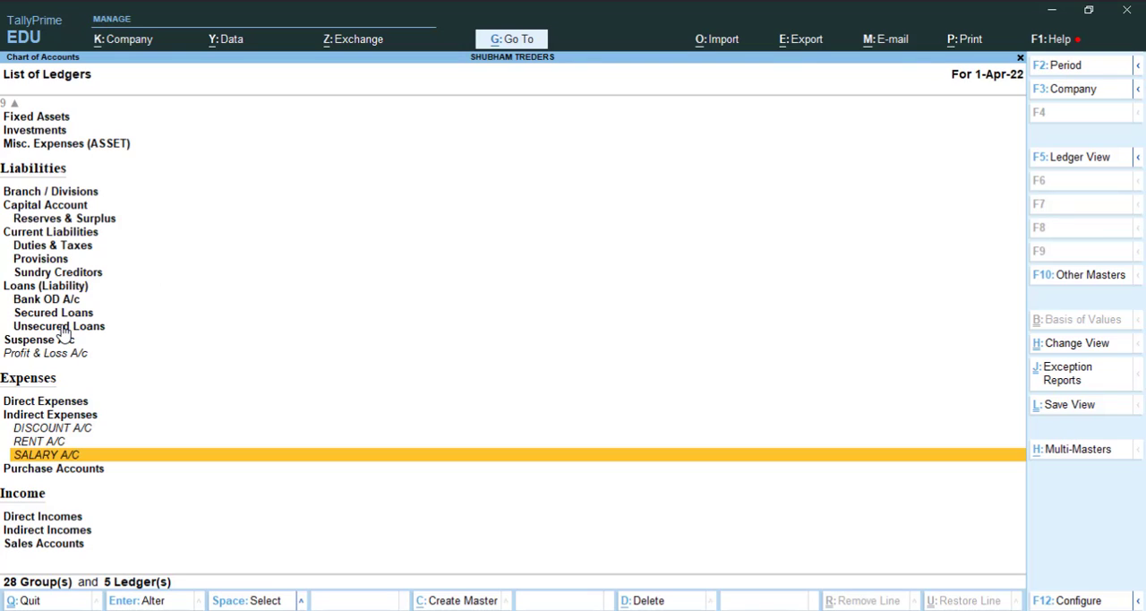
Step: Start another multiple-ledger creation with All Items as the parent group
left_click(1074, 455)
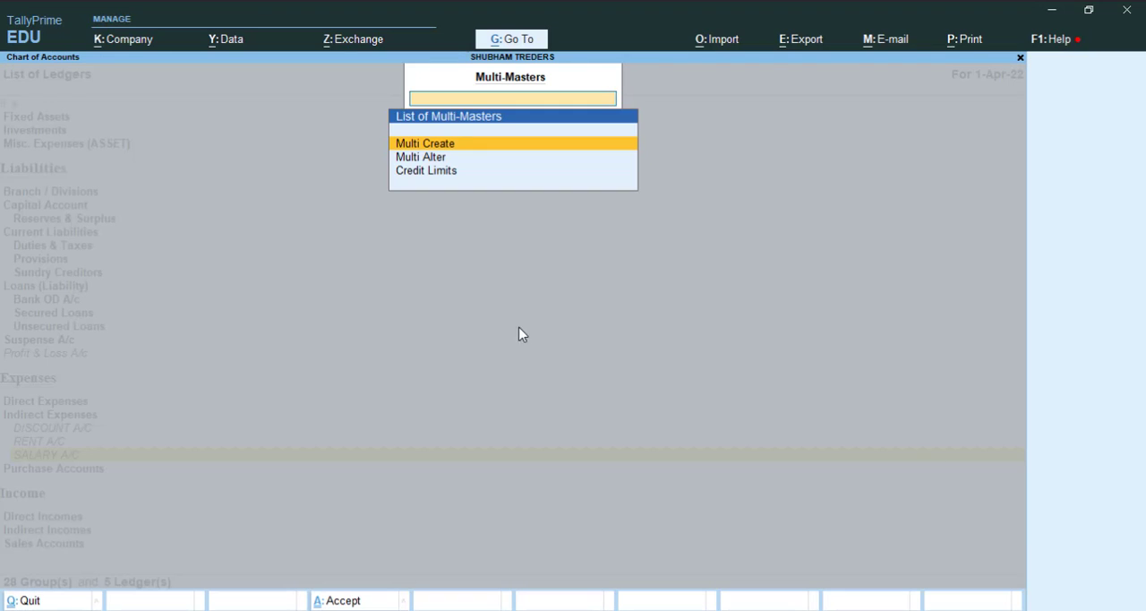
left_click(427, 145)
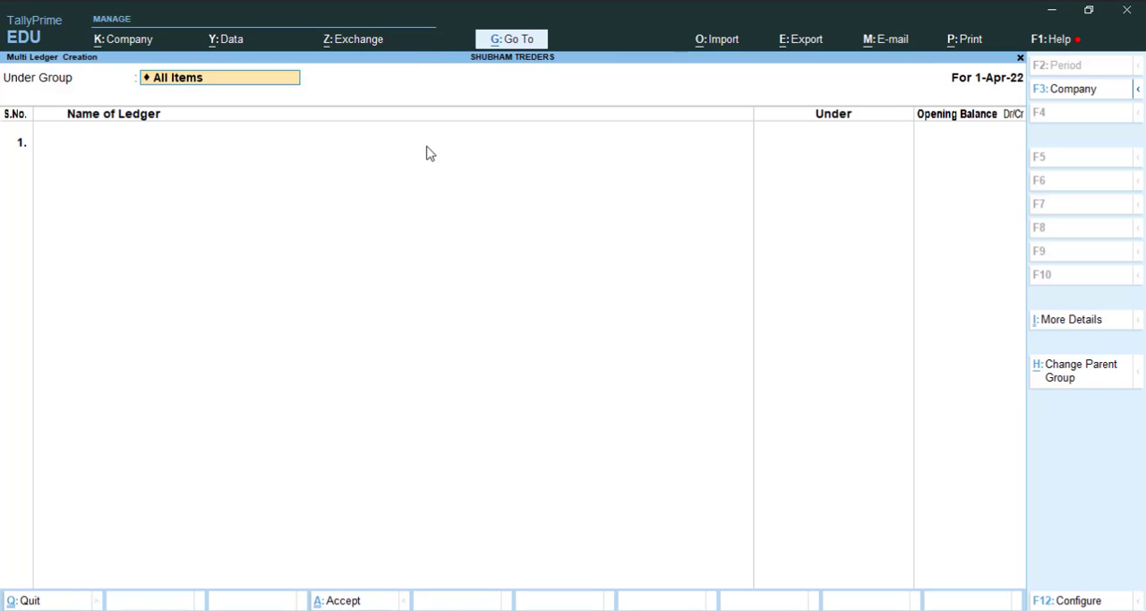
left_click(207, 85)
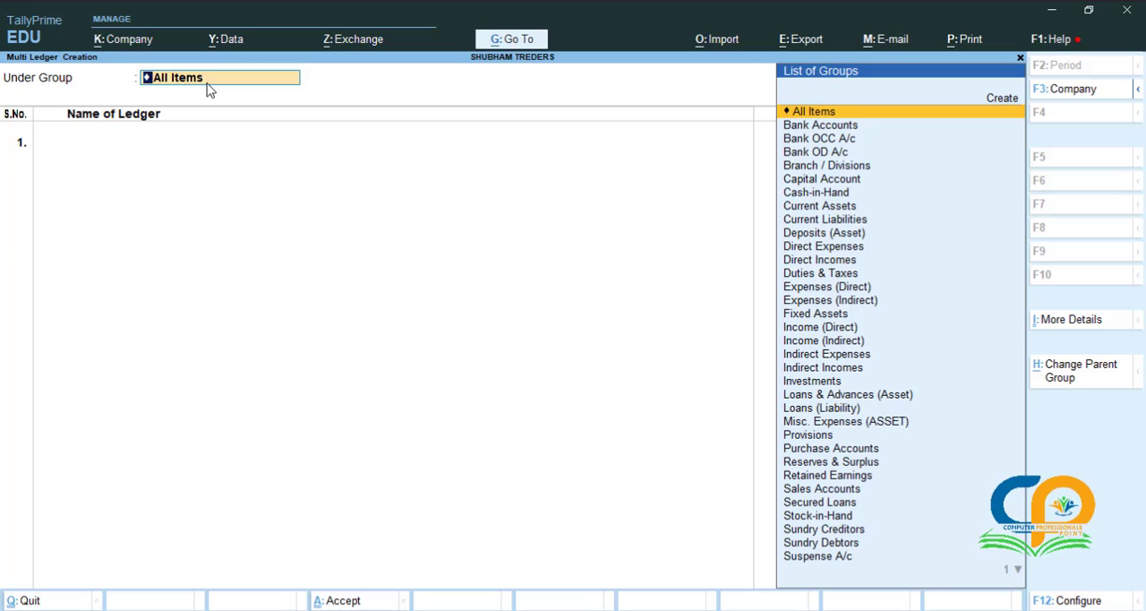
key("Return")
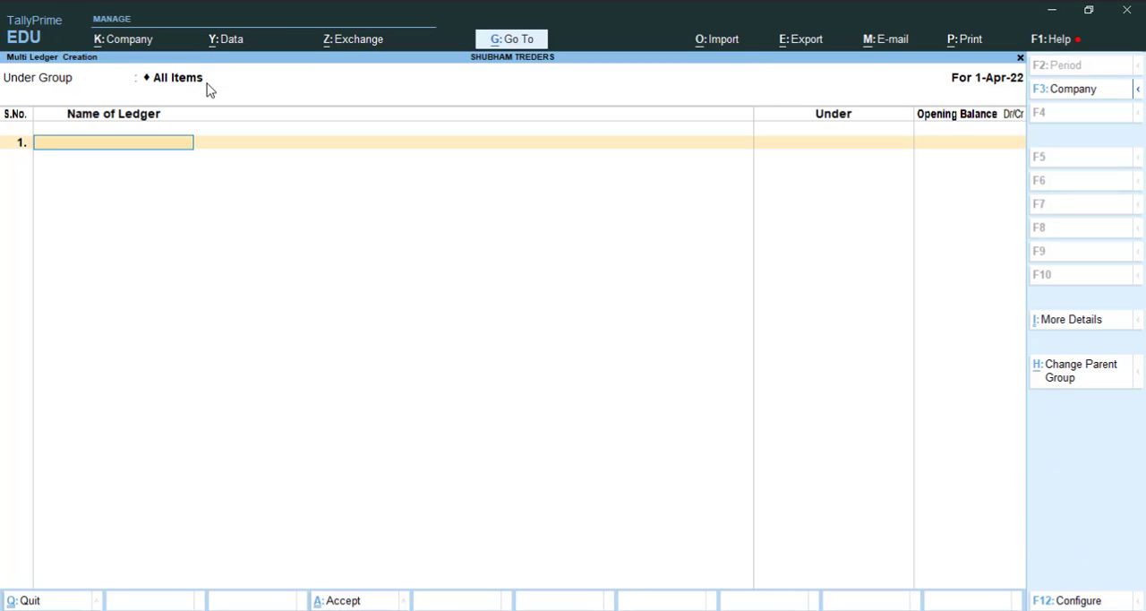
Step: Enter PURCHASE A/C as the first ledger under the Purchase Accounts group with no opening balance
type("PURCHASE A/C")
key("Return")
type("PU")
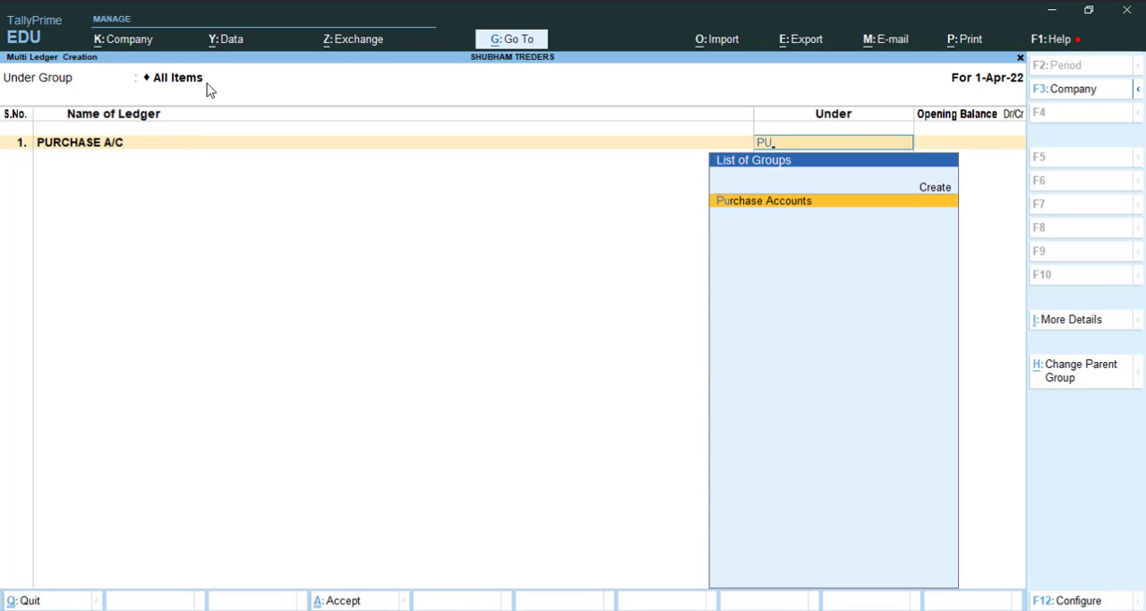
key("Return")
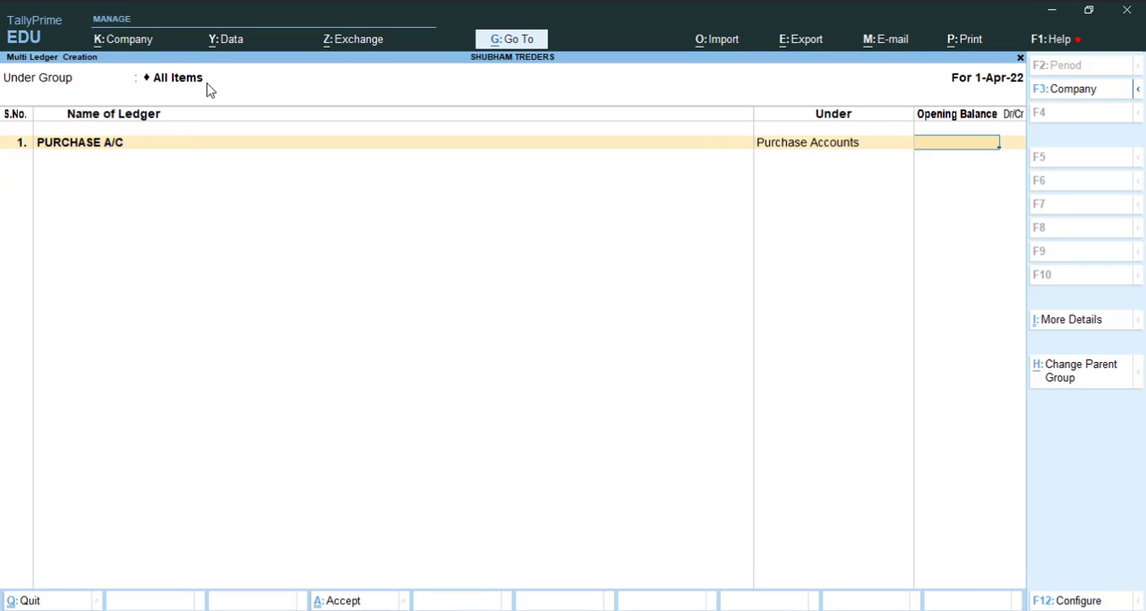
key("Return")
Step: Enter SALES A/C as the second ledger under the Sales Accounts group with no opening balance
type("SA")
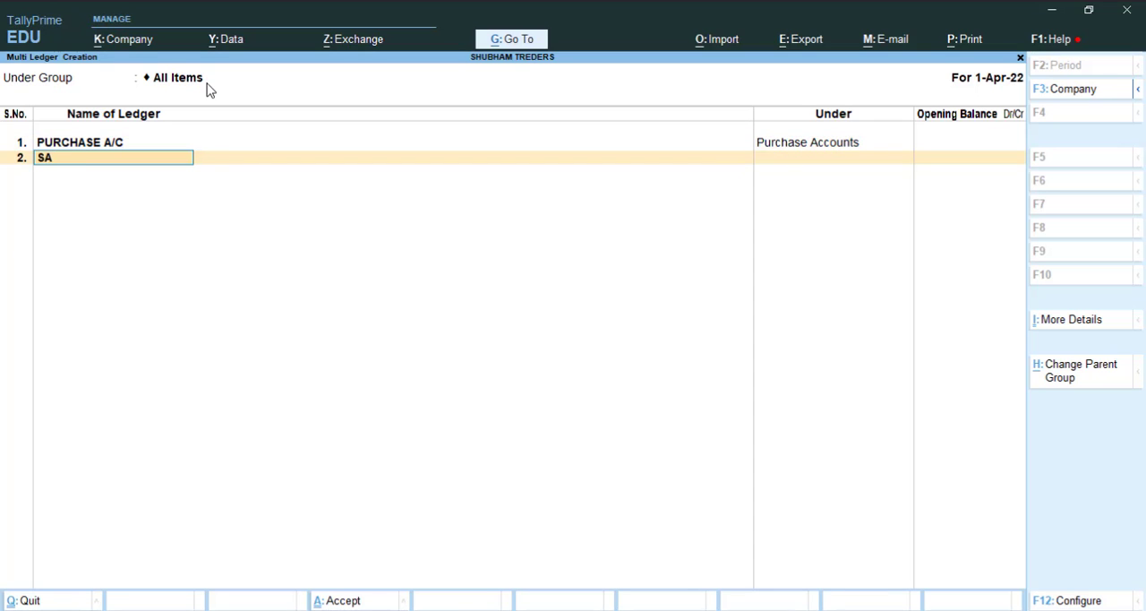
type("LES A/C")
key("Return")
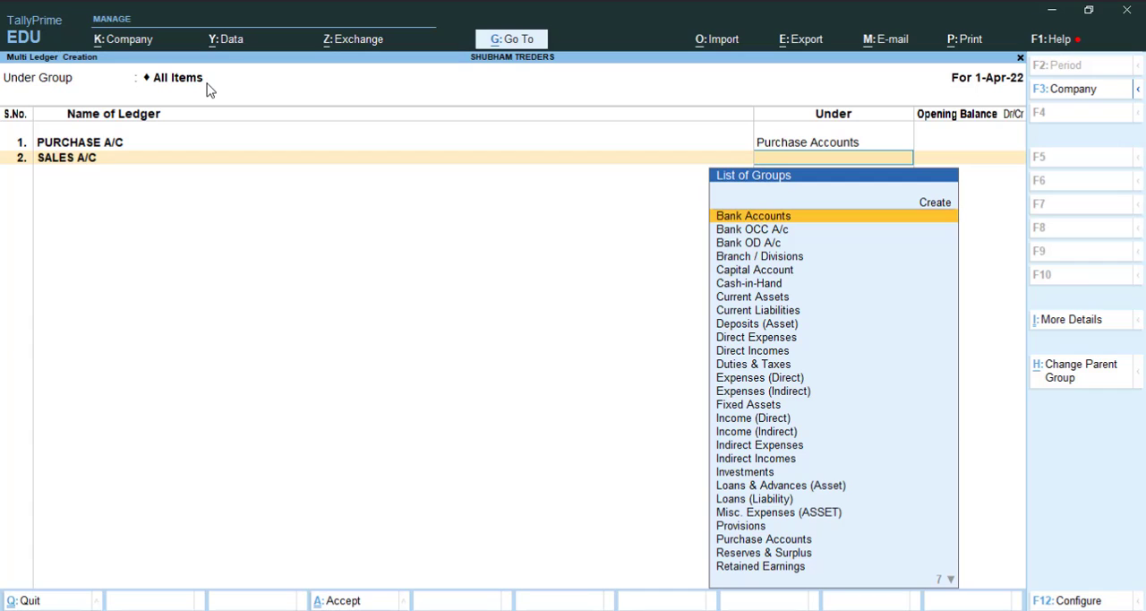
type("SALE")
key("Return")
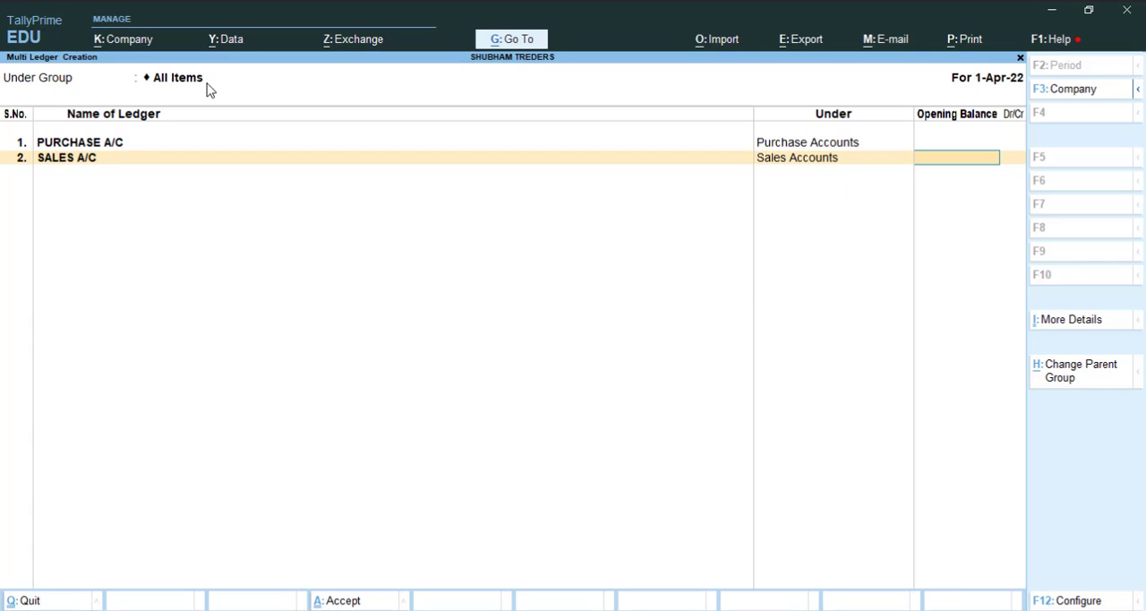
key("Return")
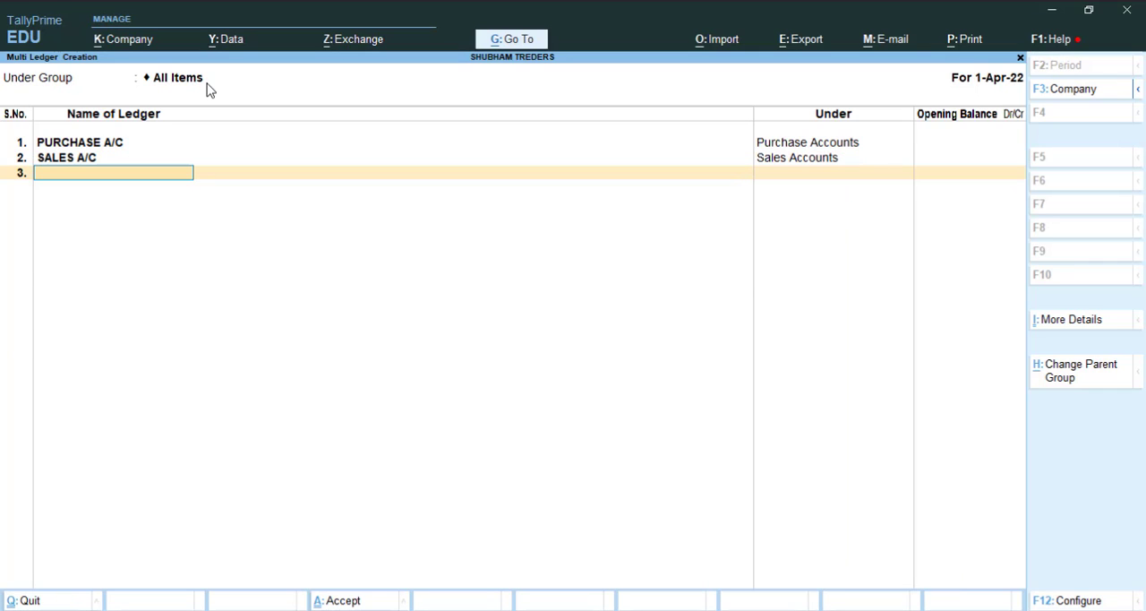
Step: Enter SBI BANK A/C as the third ledger under the Bank Accounts group with no opening balance
type("SBI BANK A/C")
key("Return")
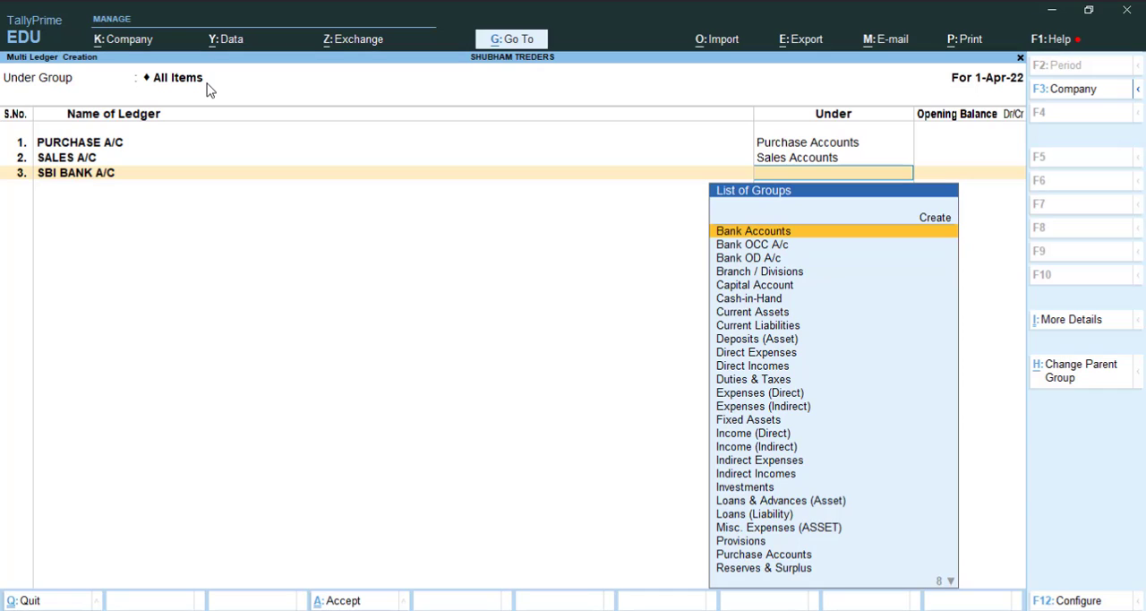
key("Return")
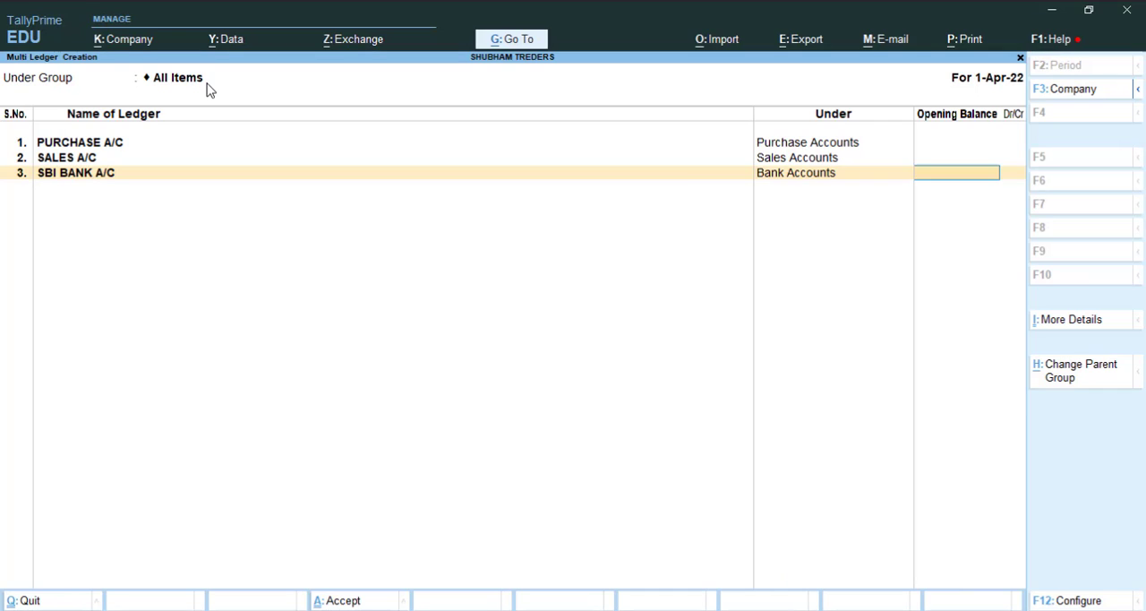
key("Return")
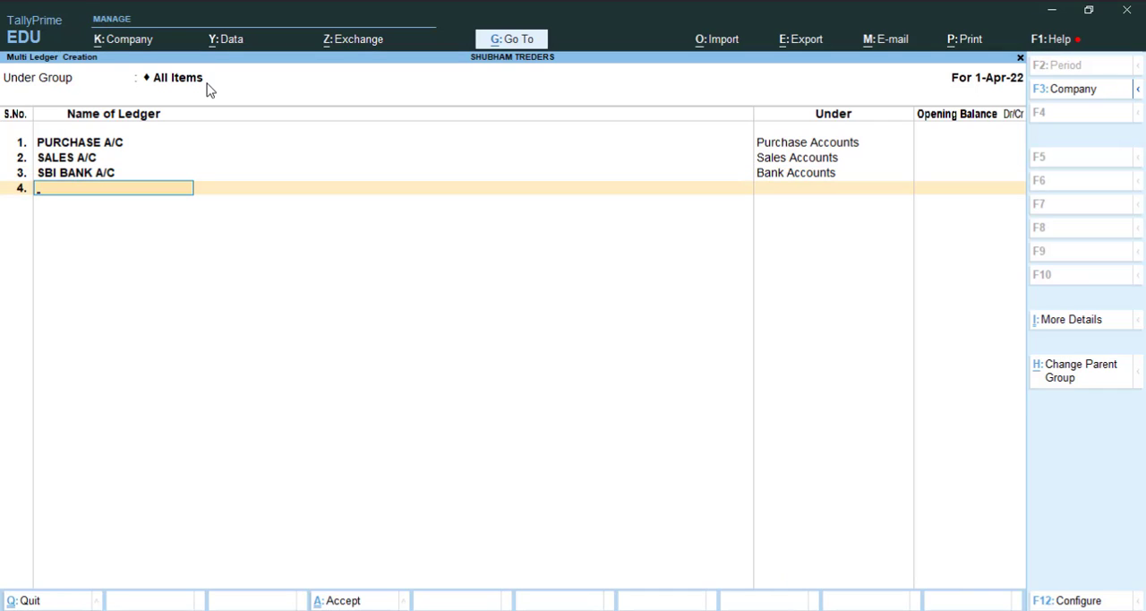
Step: Enter COMPUTER A/C as the fourth ledger under the Fixed Assets group with no opening balance
type("COMPUTER A/C")
key("Return")
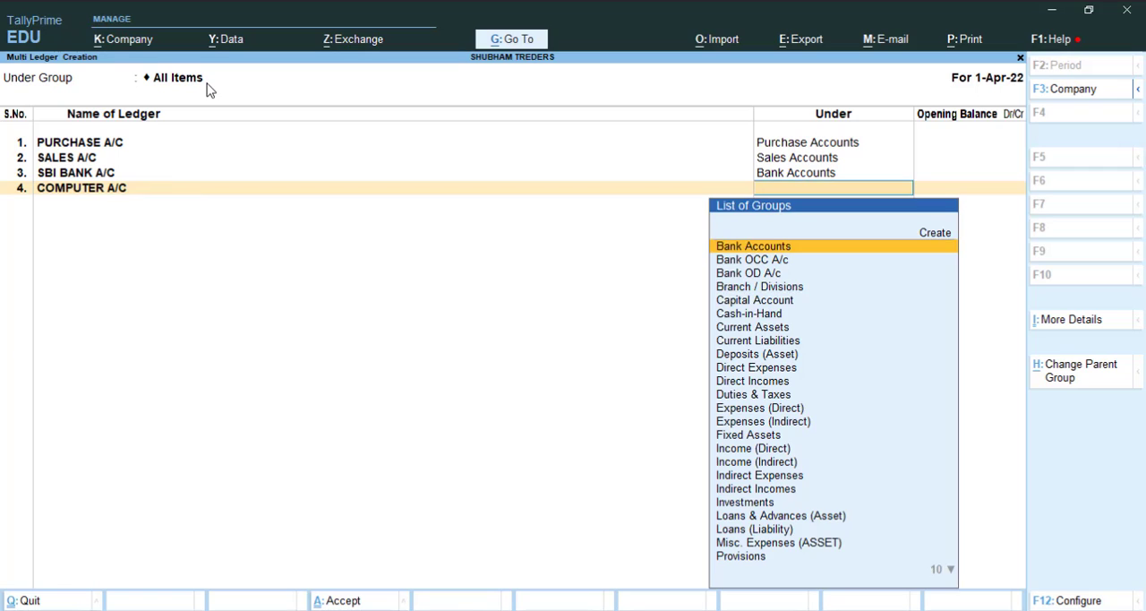
type("FI")
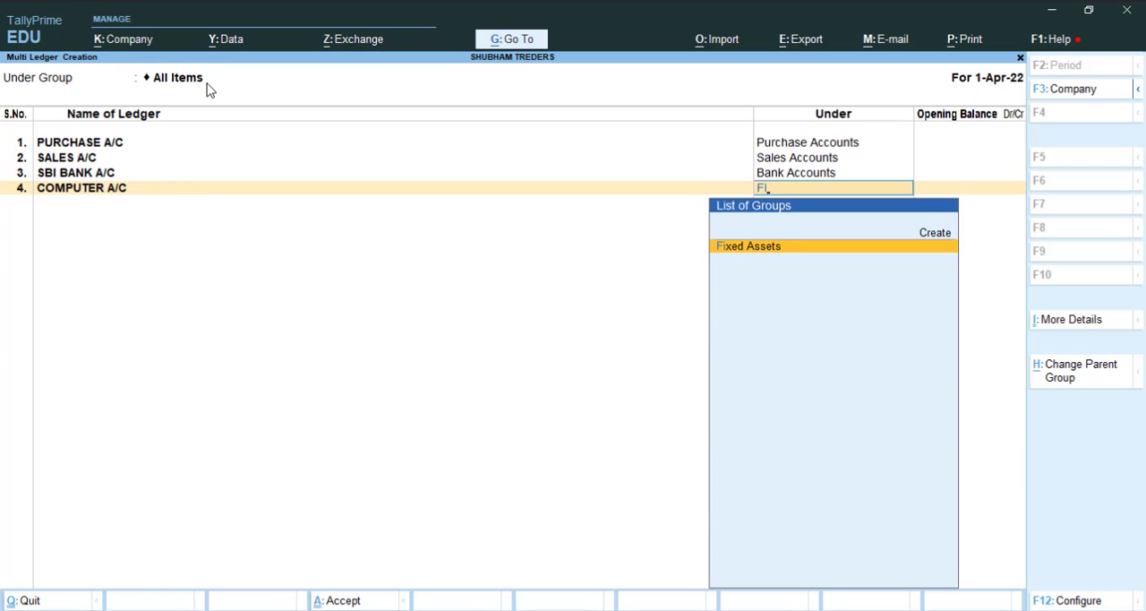
key("Return")
Step: Enter CARRIAGE A/C as the fifth ledger under Direct Expenses with no opening balance, and save all the ledgers
key("Return")
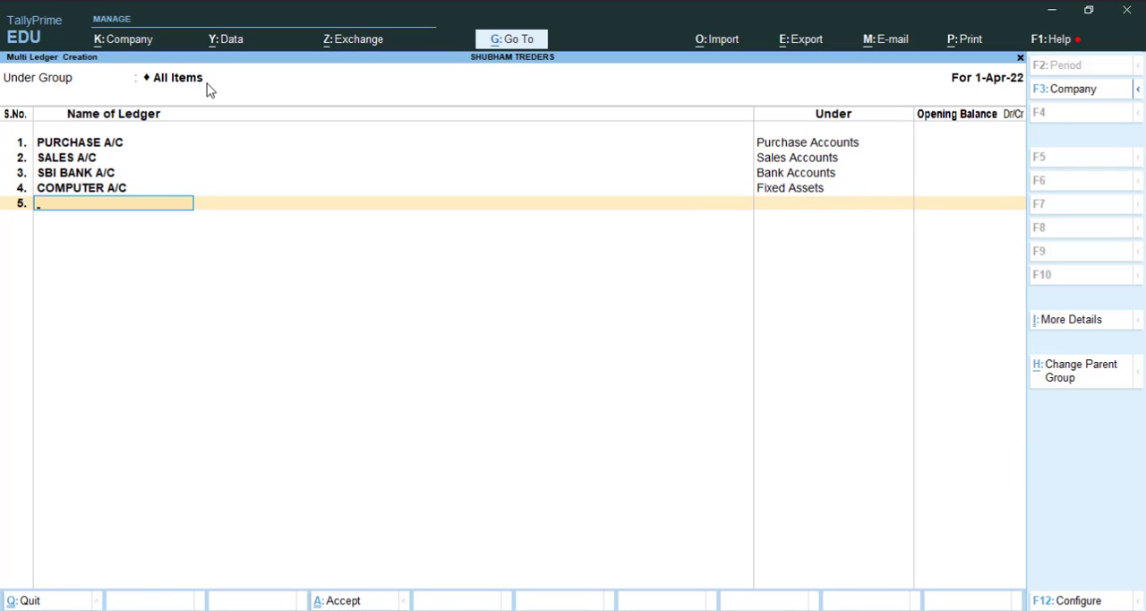
type("CARRIAGE A/C")
key("Return")
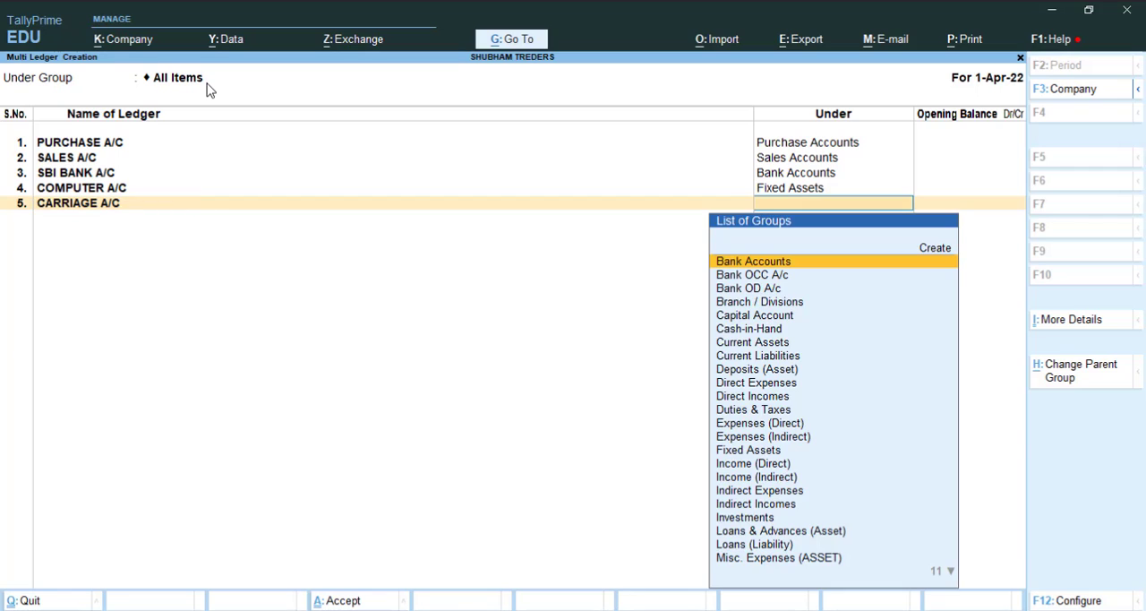
type("DI")
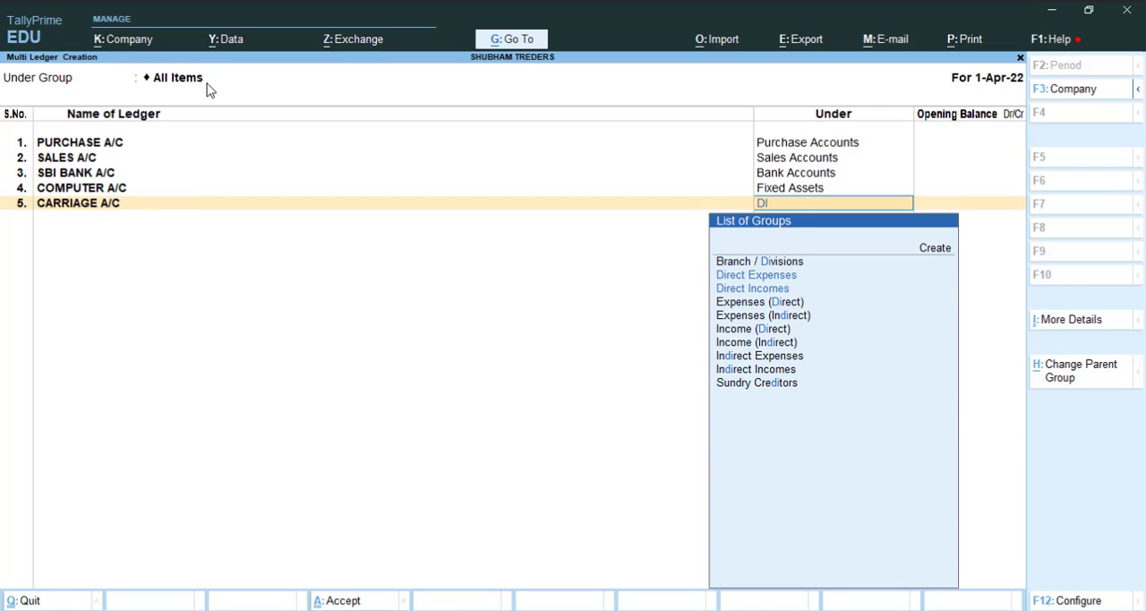
key("Return")
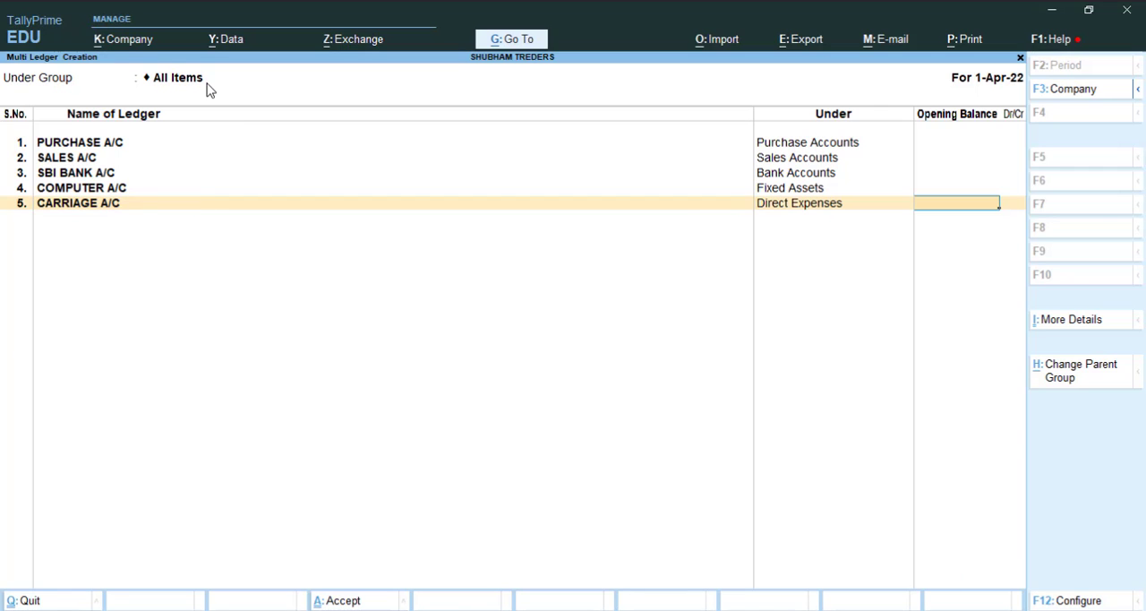
key("Return")
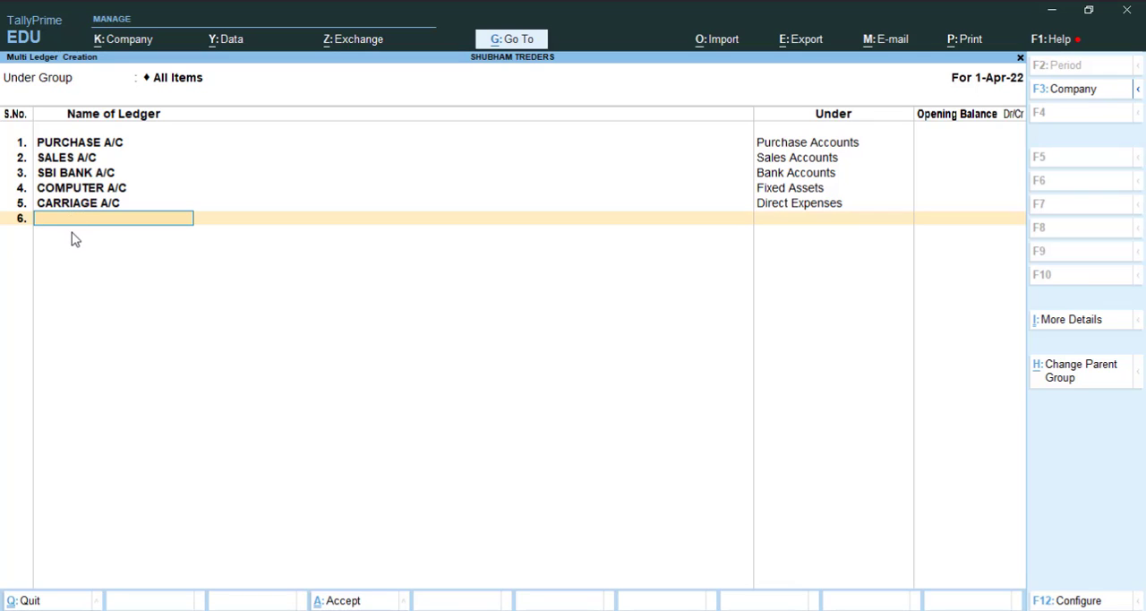
key("Return")
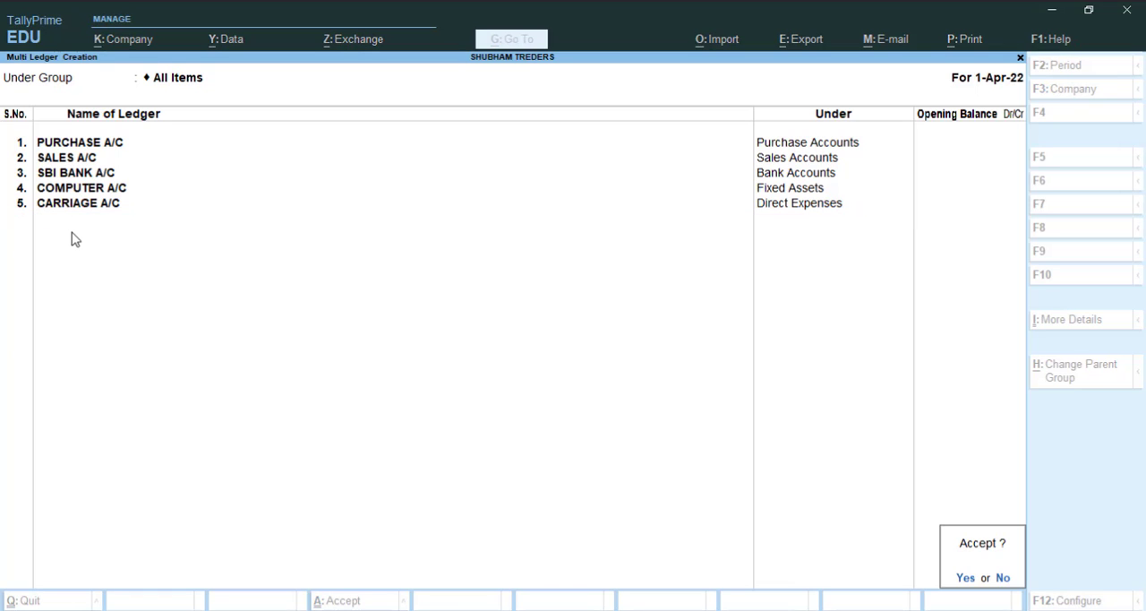
key("Return")
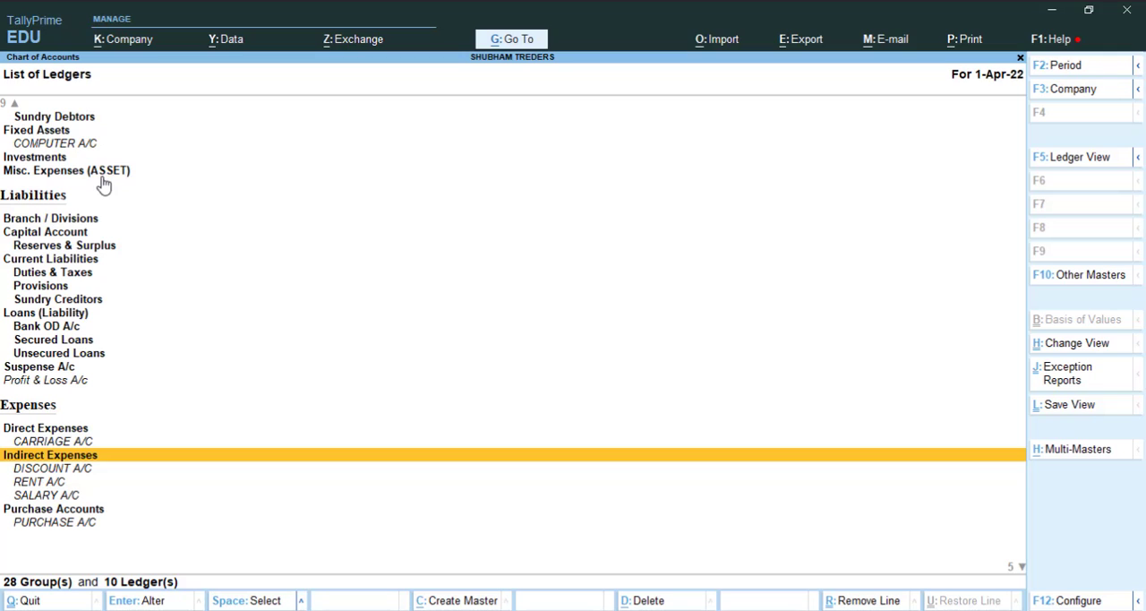
Step: Review the chart of accounts from Assets through Income to check the new ledgers under their respective groups
key("Up")
key("Up")
key("Up")
key("Up")
key("Up")
key("Up")
key("Up")
key("Up")
key("Up")
key("Up")
key("Up")
key("Up")
key("Up")
key("Up")
key("Up")
key("Up")
key("Up")
key("Up")
key("Up")
key("Up")
key("Up")
key("Up")
key("Up")
key("Up")
key("Up")
key("Up")
key("Up")
key("Up")
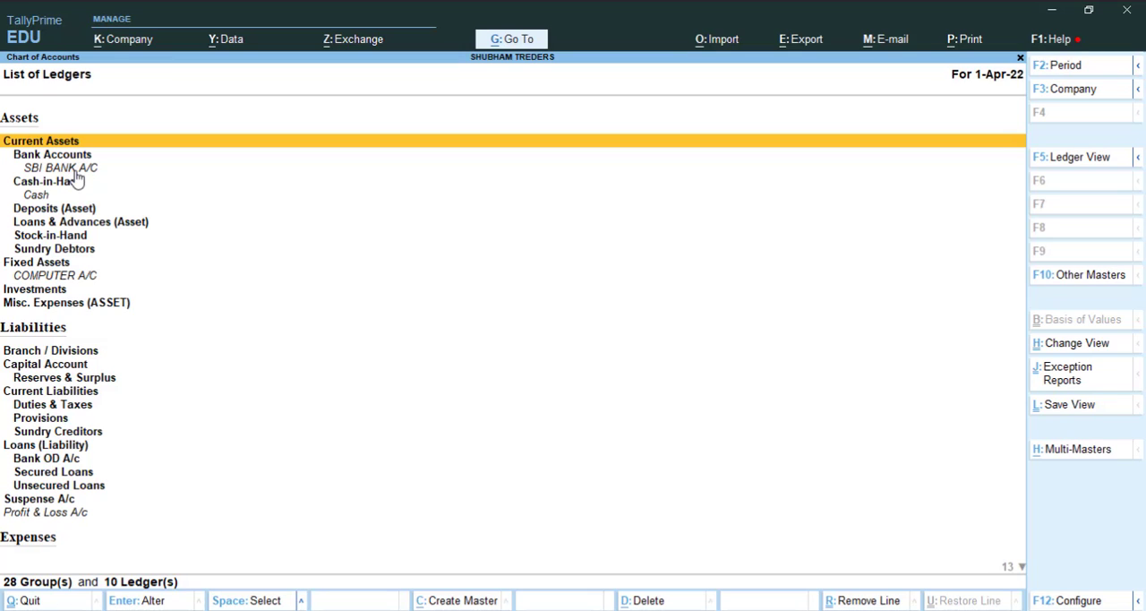
left_click(77, 170)
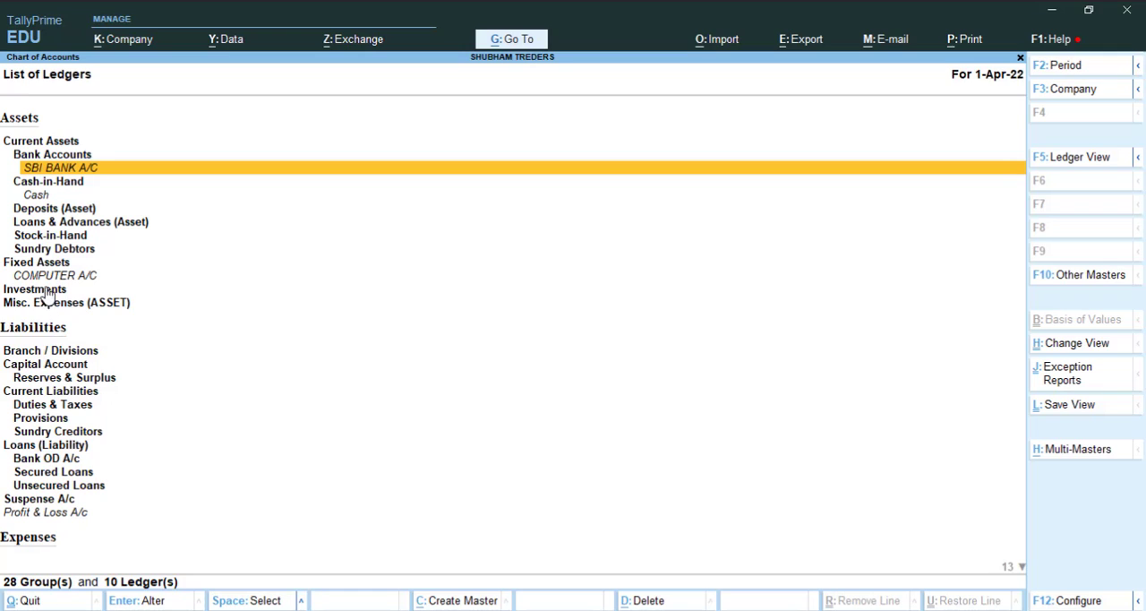
left_click(93, 283)
scroll(96, 298, "down", 7)
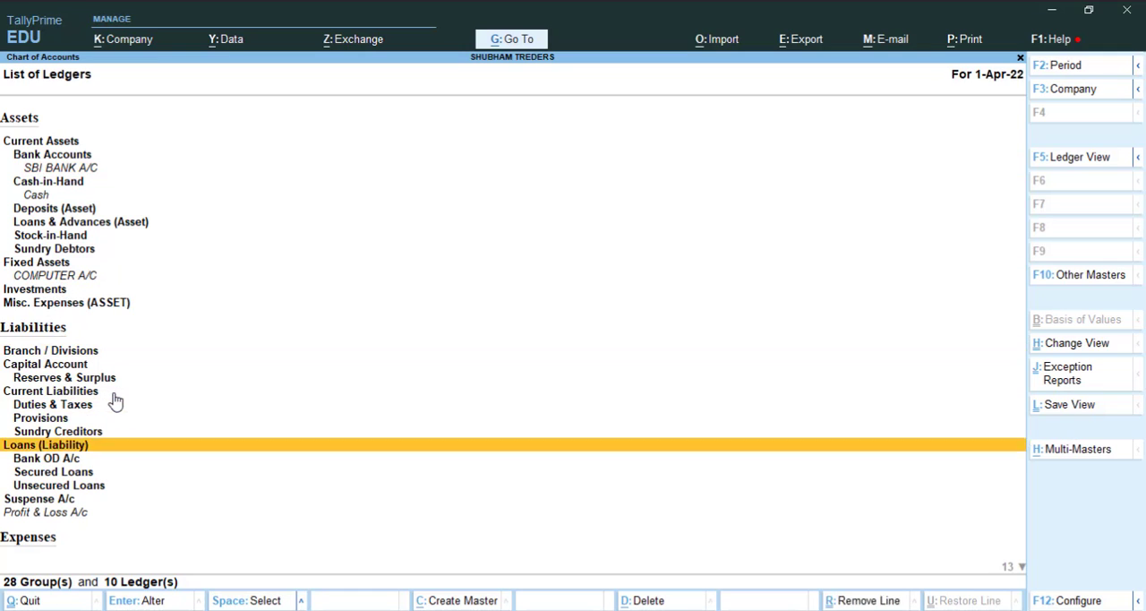
scroll(211, 371, "down", 5)
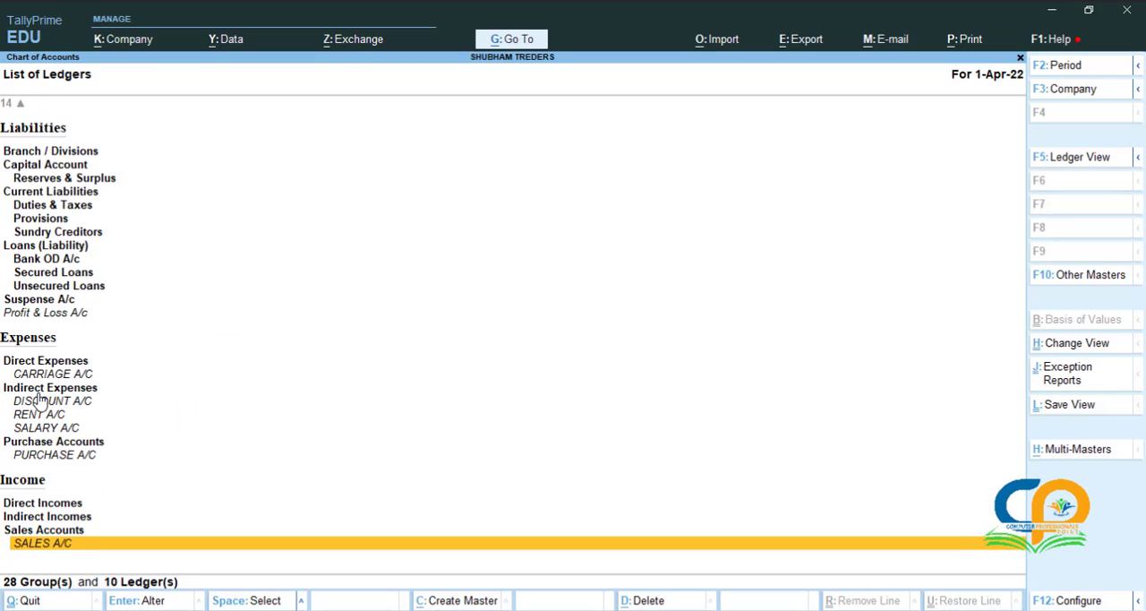